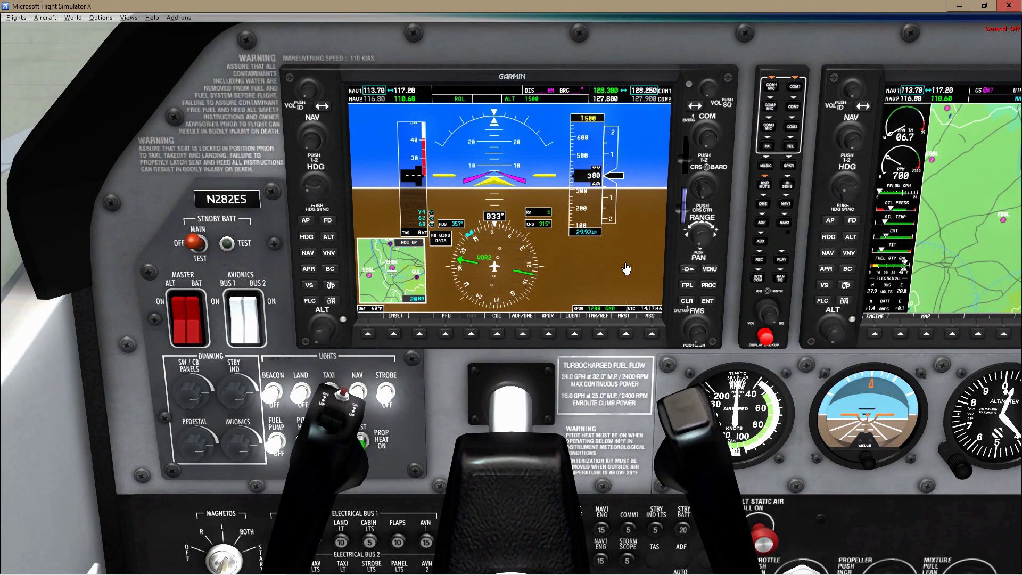
# Step: Look up nearby beacons on the moving map, then return to the cockpit
pyautogui.hotkey('ctrl', 'shift', 't')
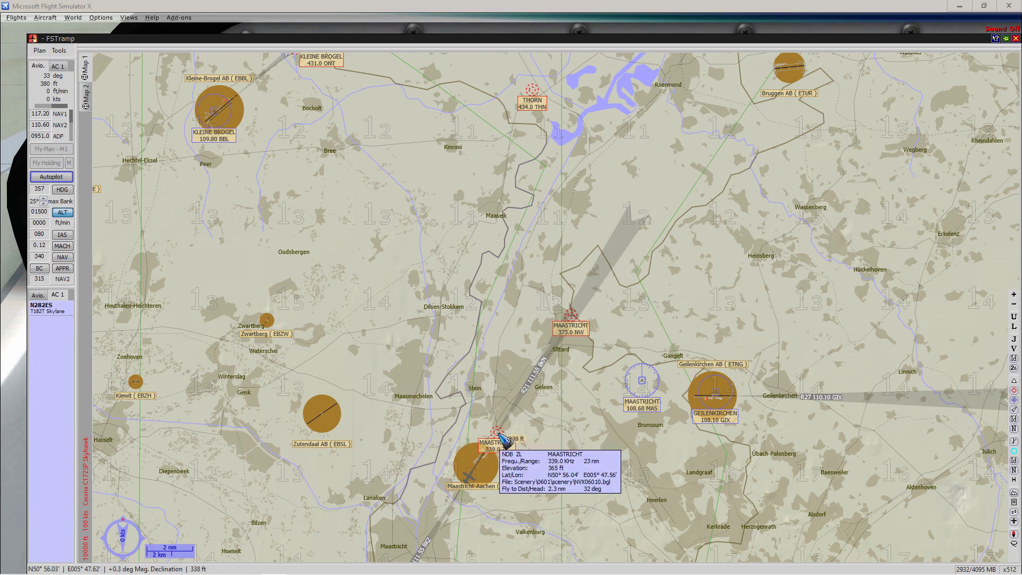
pyautogui.moveTo(500, 440)
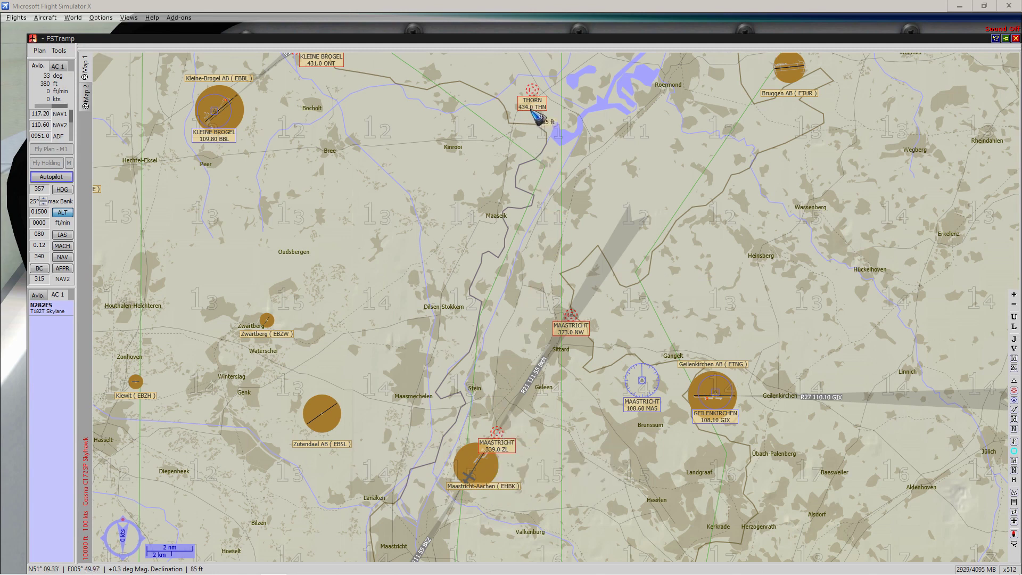
pyautogui.moveTo(530, 91)
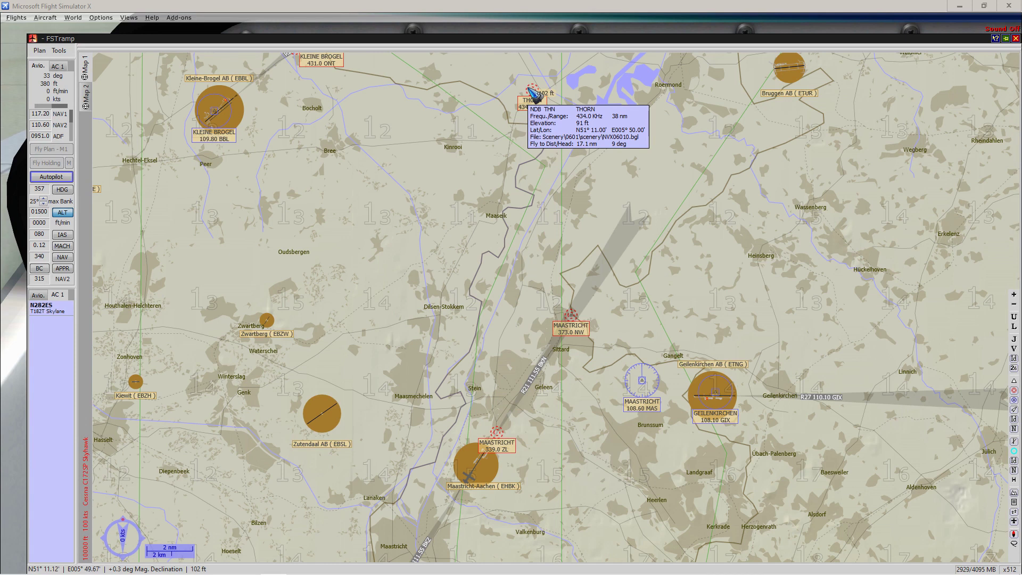
pyautogui.moveTo(495, 189)
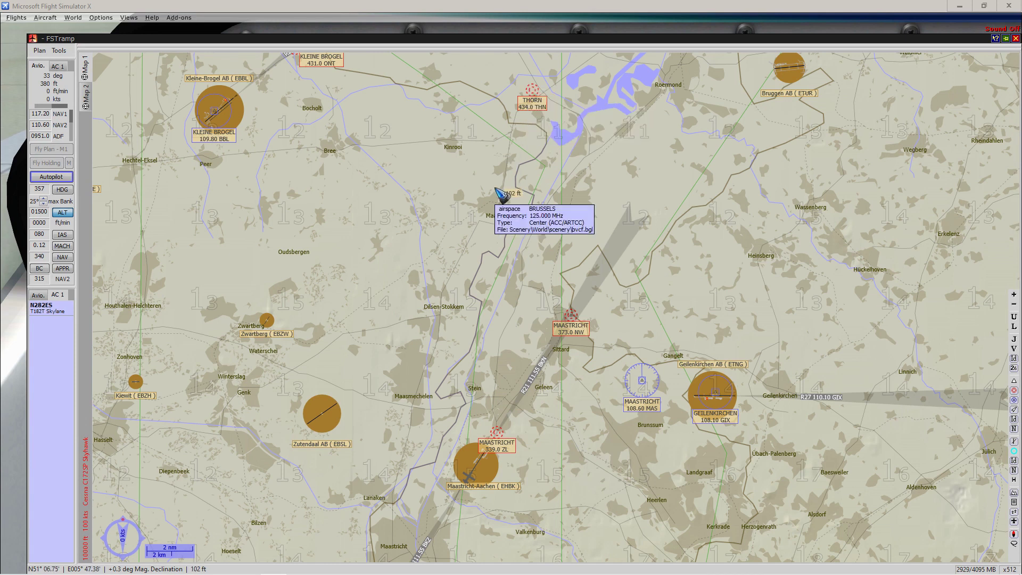
pyautogui.press('Escape')
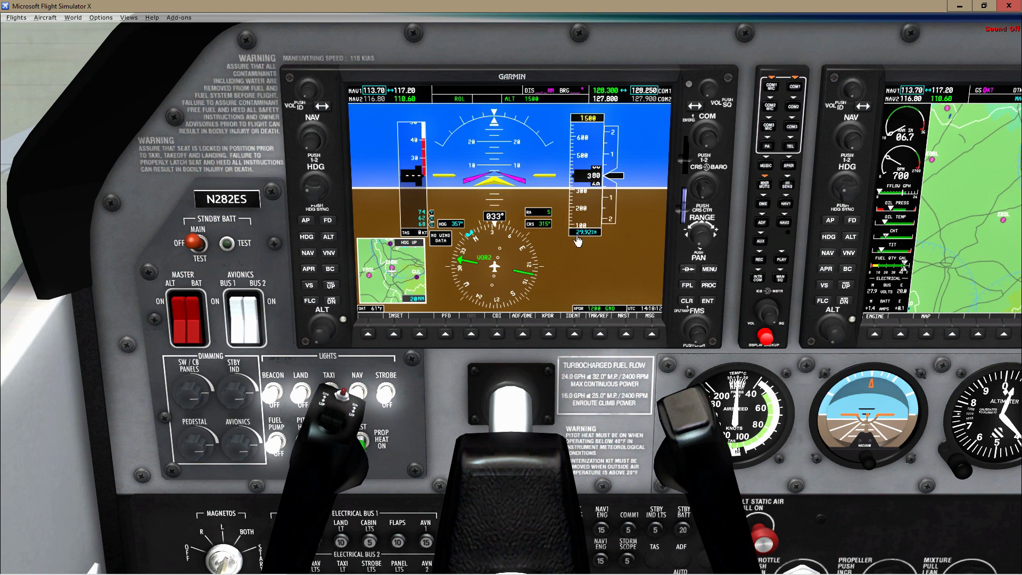
# Step: Enlarge the PFD, back out of the XPDR menu, and show ADF/DME tuning (951.0 active, 945.0 standby)
pyautogui.click(610, 281)
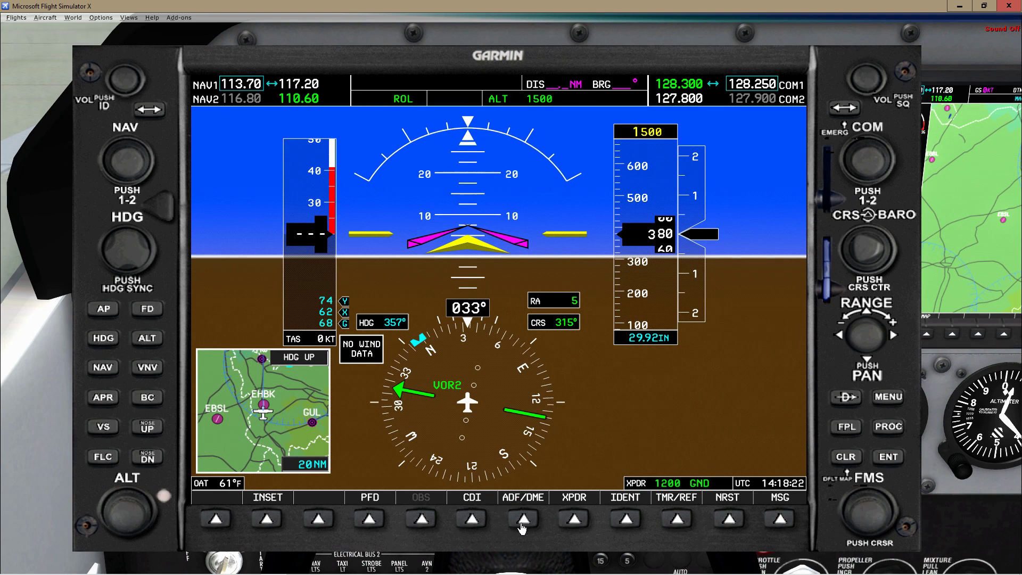
pyautogui.click(574, 520)
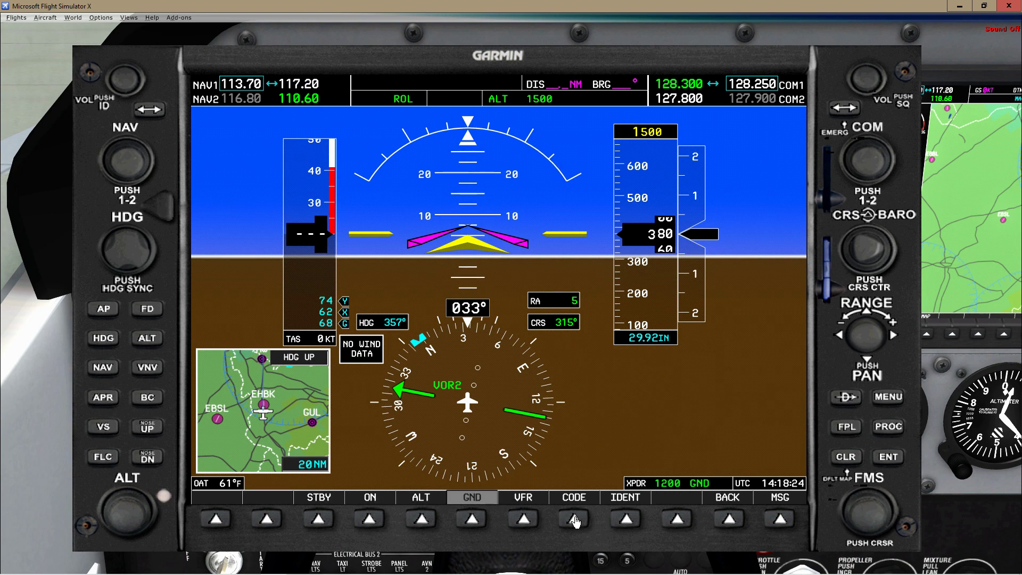
pyautogui.click(575, 519)
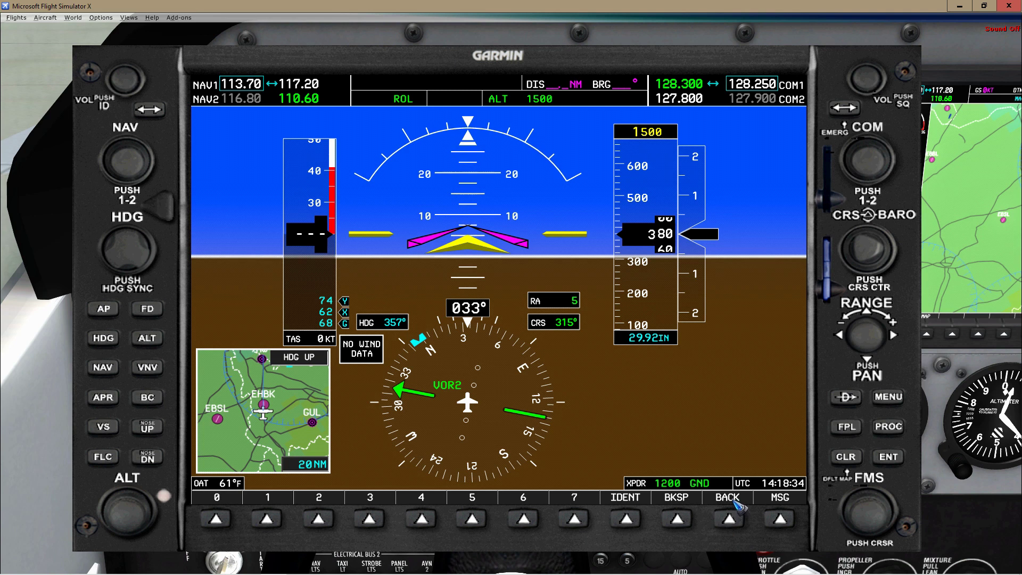
pyautogui.click(728, 520)
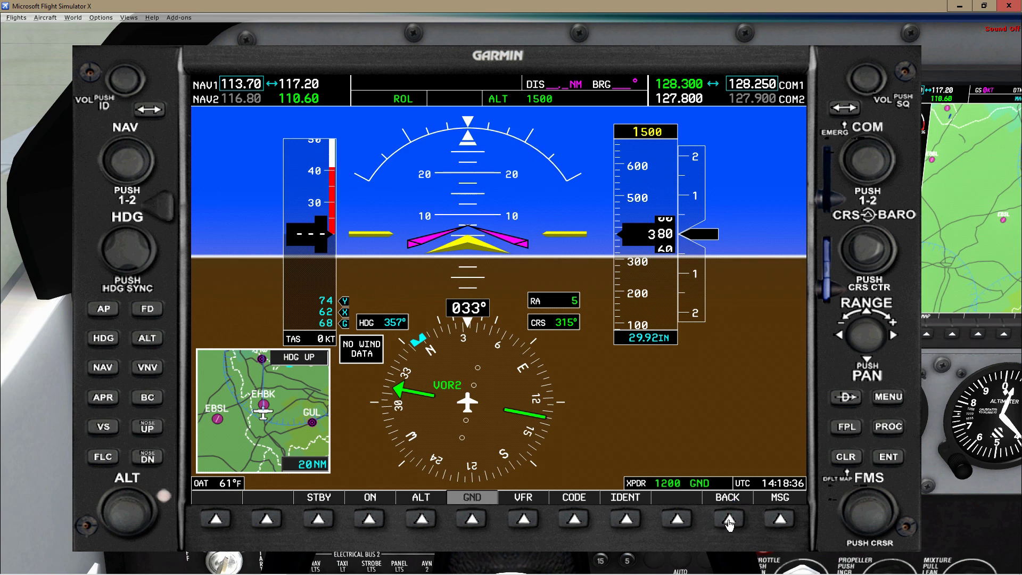
pyautogui.click(729, 520)
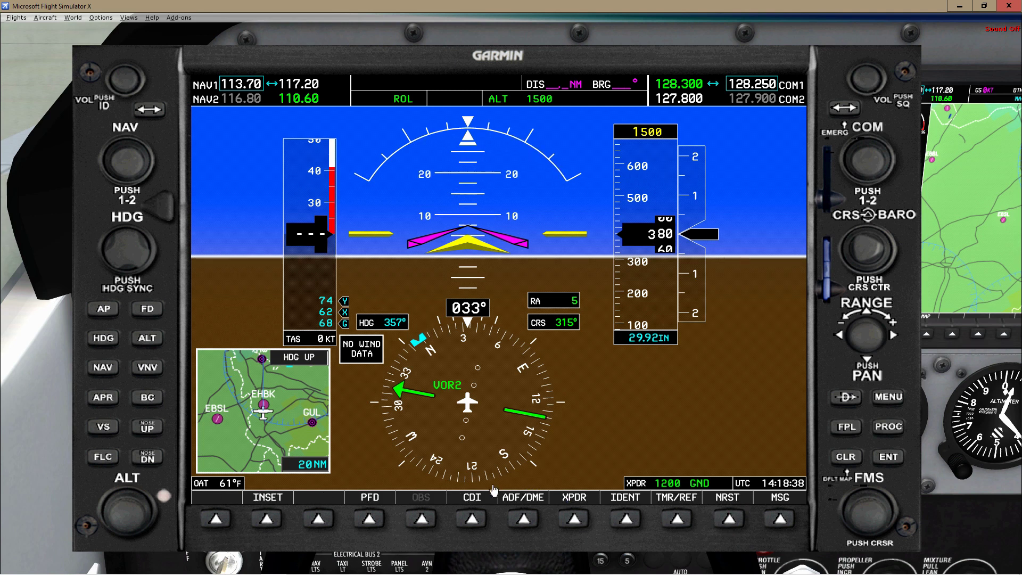
pyautogui.click(525, 521)
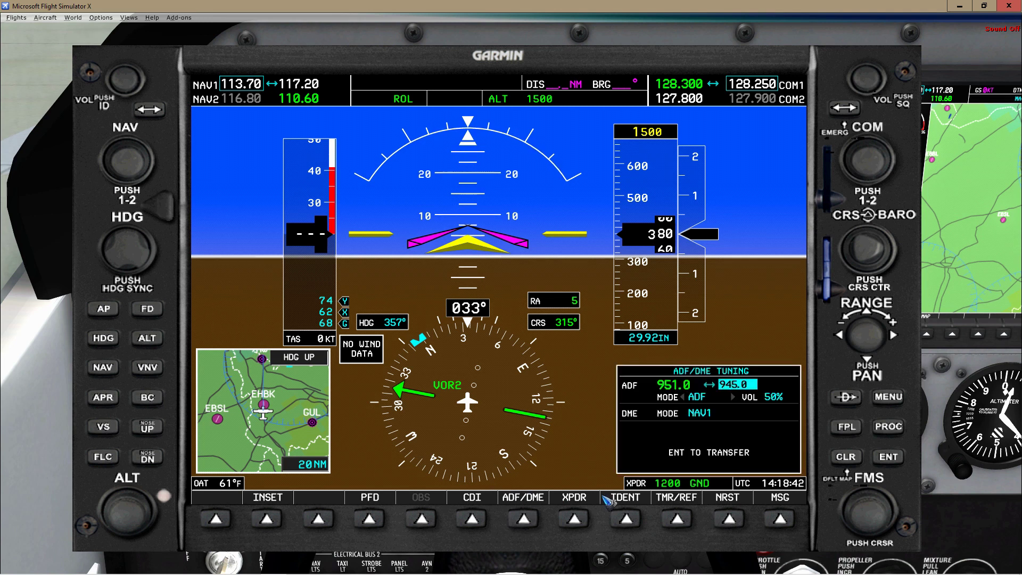
# Step: Dial 339.0 for the Maastricht ZL beacon into ADF standby and swap it between active and standby
pyautogui.click(753, 384)
pyautogui.scroll(-1, 886, 492)
pyautogui.scroll(1, 887, 493)
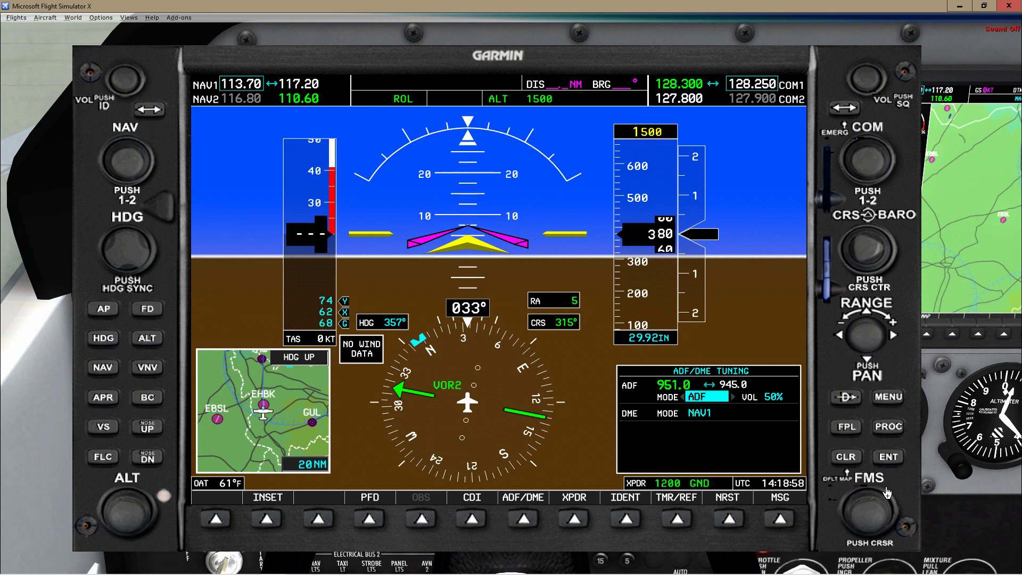
pyautogui.scroll(-1, 887, 493)
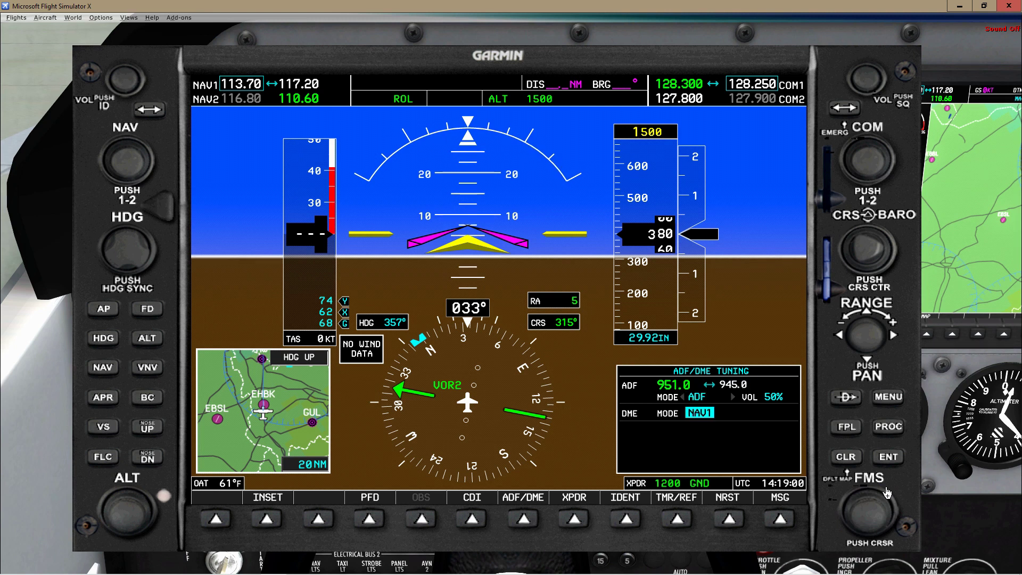
pyautogui.scroll(2, 887, 493)
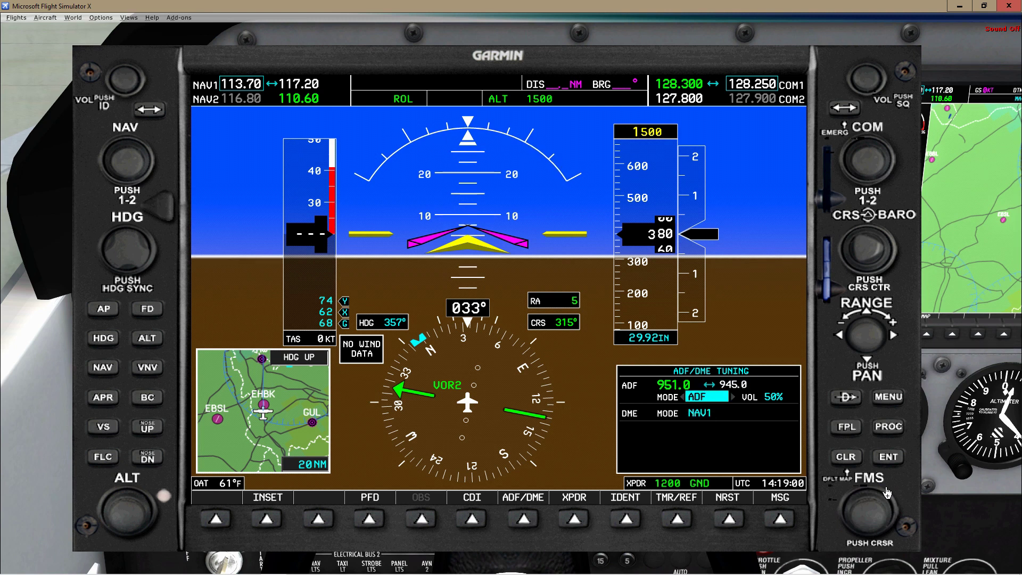
pyautogui.scroll(8, 887, 538)
pyautogui.click(887, 539)
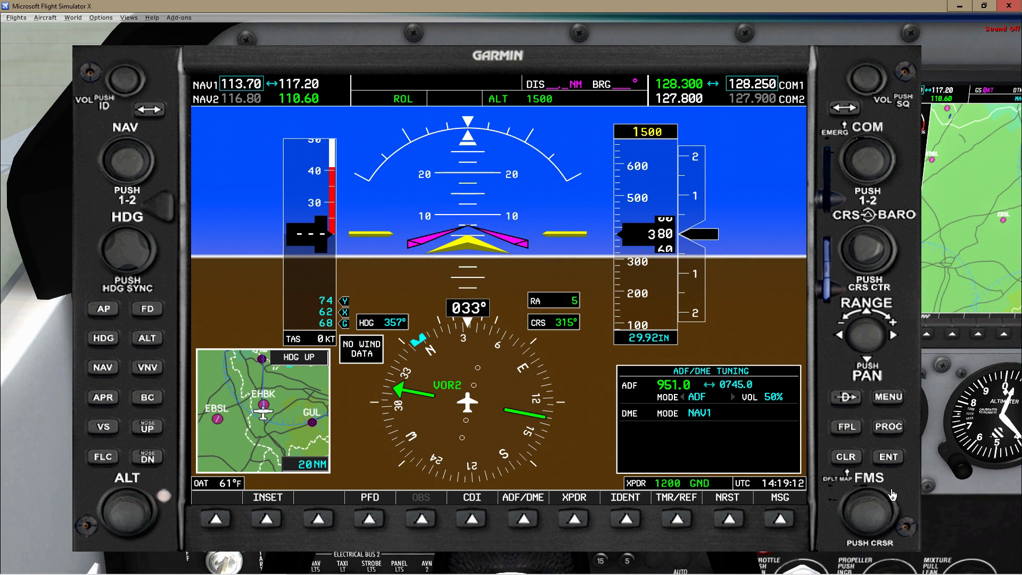
pyautogui.click(848, 535)
pyautogui.click(888, 457)
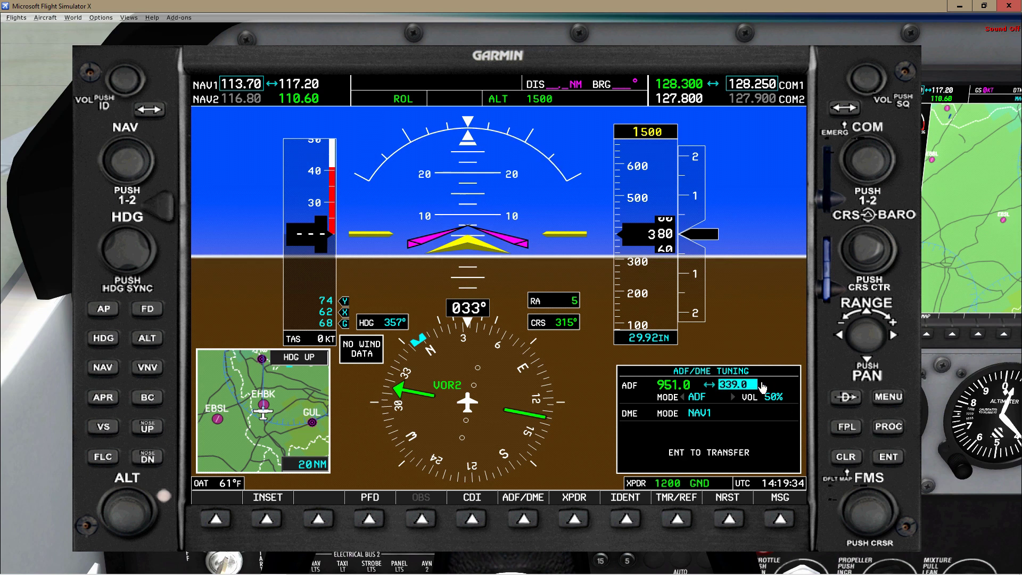
pyautogui.click(888, 458)
pyautogui.click(887, 458)
# Step: Make 339.0 the active ADF frequency, preset 434.0 for THORN as standby, and close the window
pyautogui.click(887, 458)
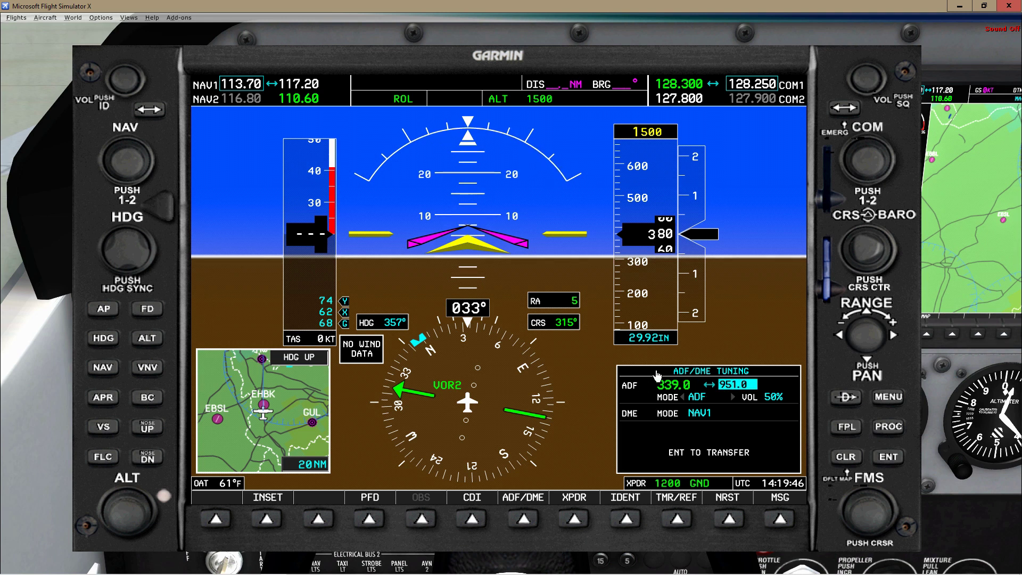
pyautogui.click(887, 540)
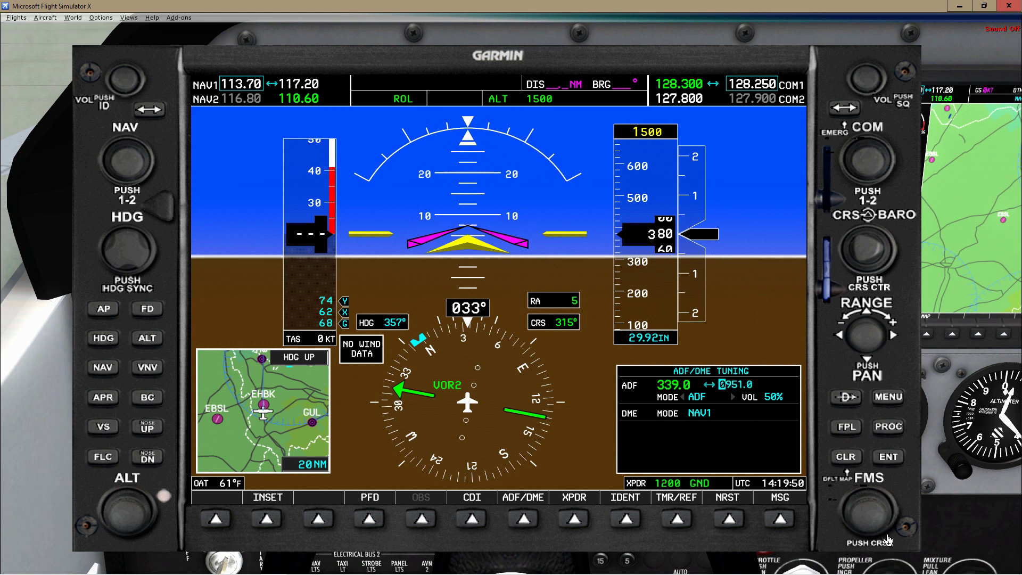
pyautogui.click(886, 493)
pyautogui.scroll(-1, 892, 494)
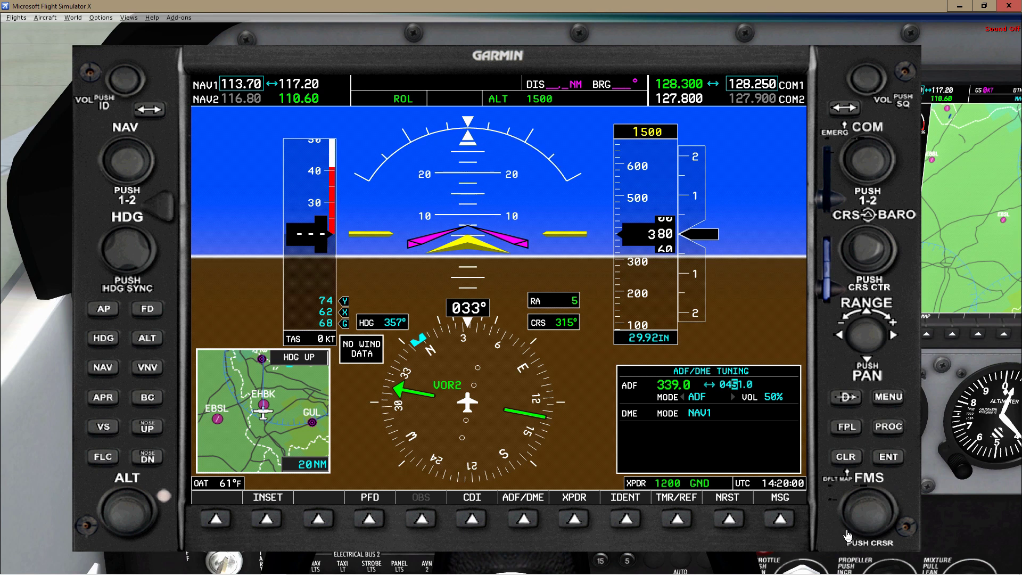
pyautogui.scroll(-1, 892, 490)
pyautogui.click(888, 458)
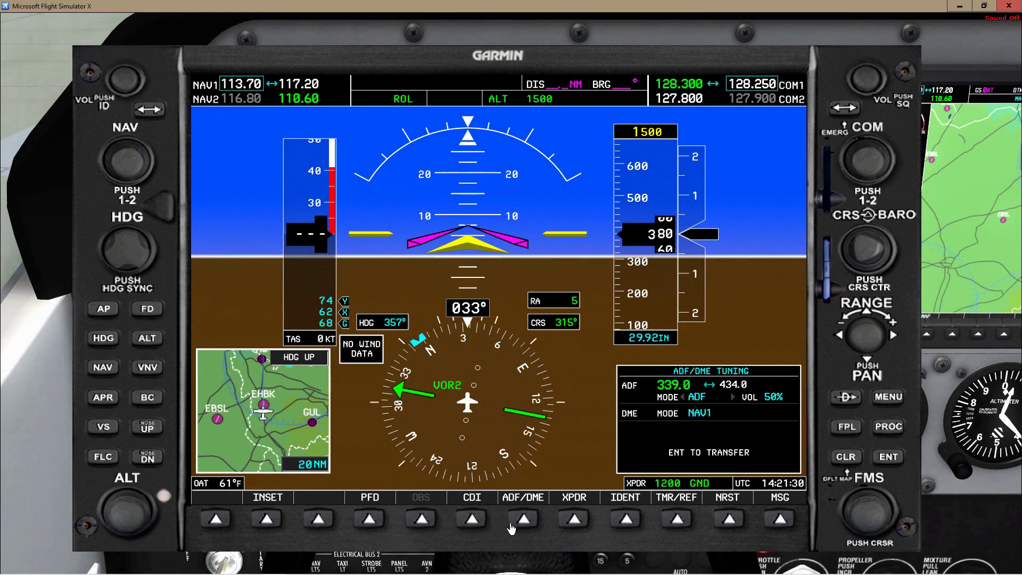
pyautogui.click(525, 522)
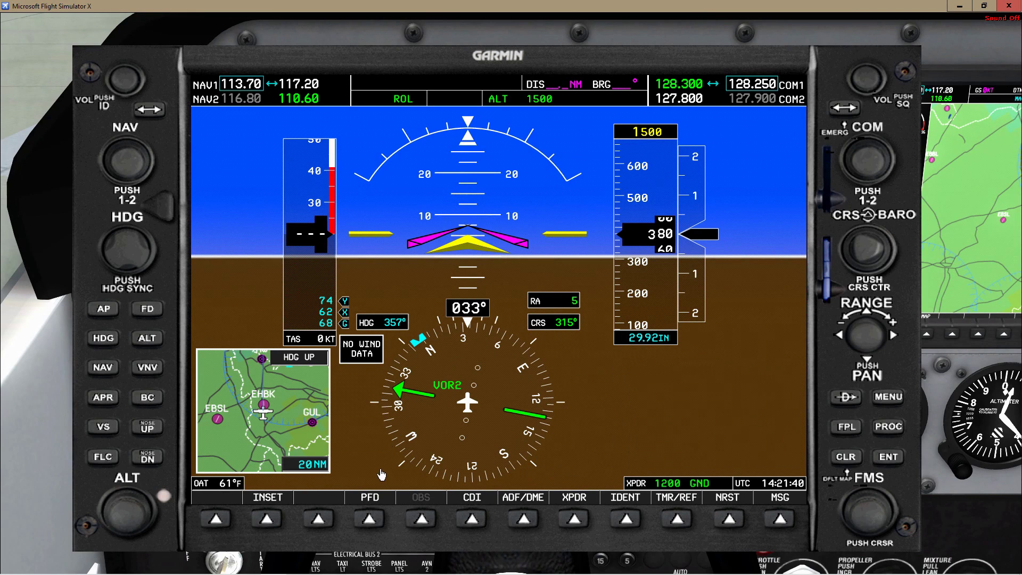
# Step: In the PFD settings, cycle the first bearing pointer's source through GPS to ADF
pyautogui.click(368, 519)
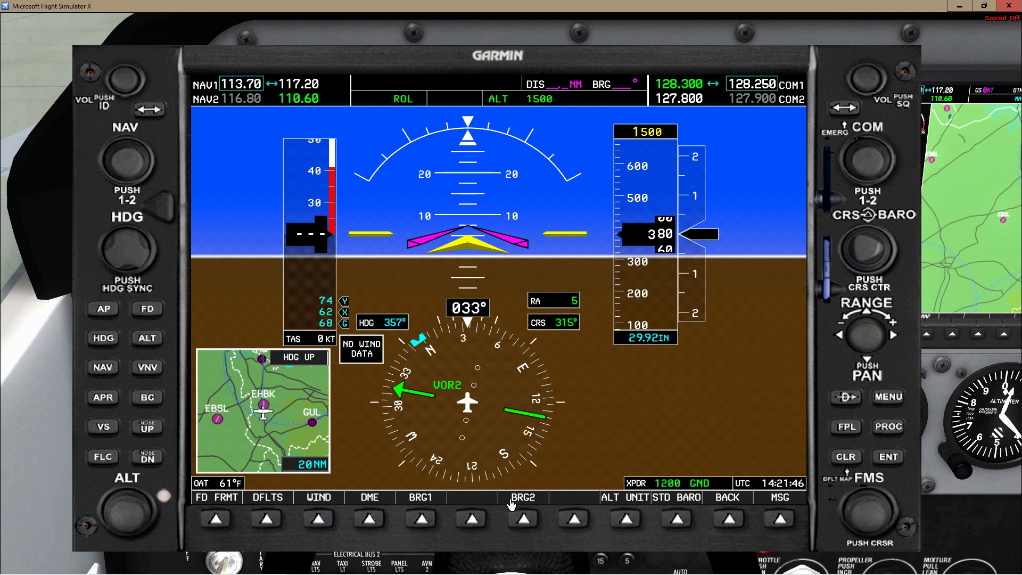
pyautogui.click(421, 519)
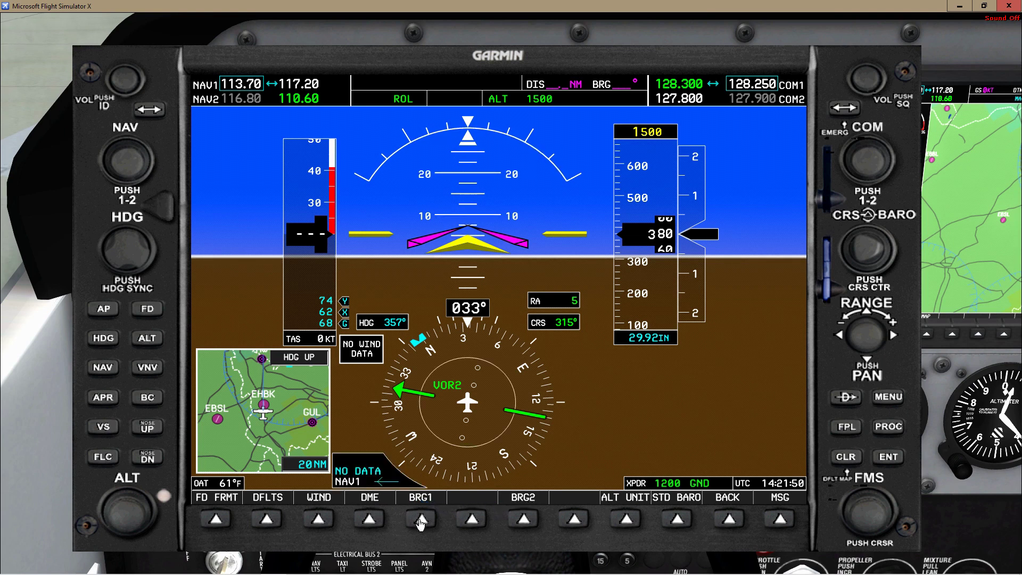
pyautogui.click(420, 521)
pyautogui.click(420, 520)
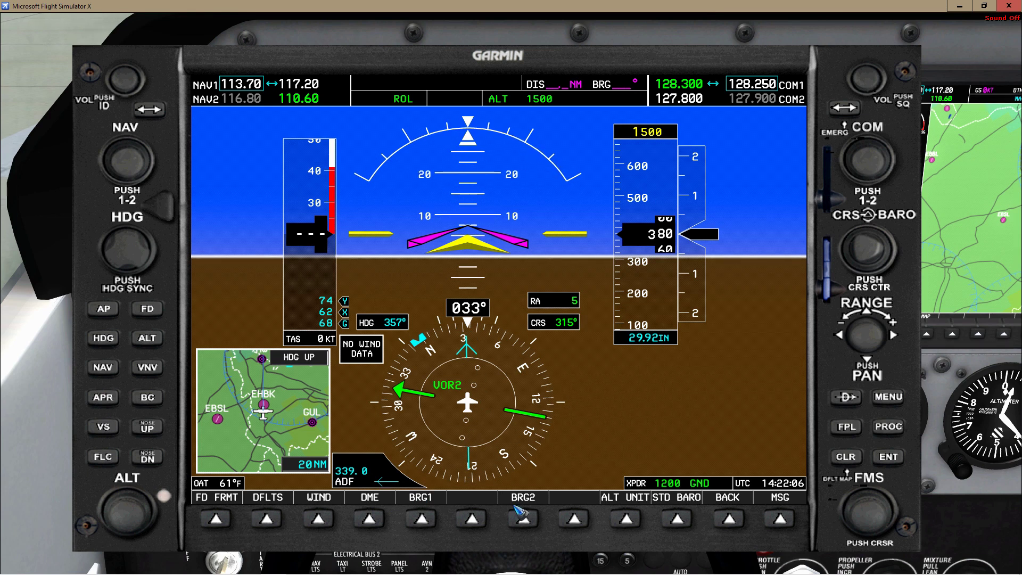
# Step: Cycle the second bearing pointer's source to ADF 339.0
pyautogui.click(524, 520)
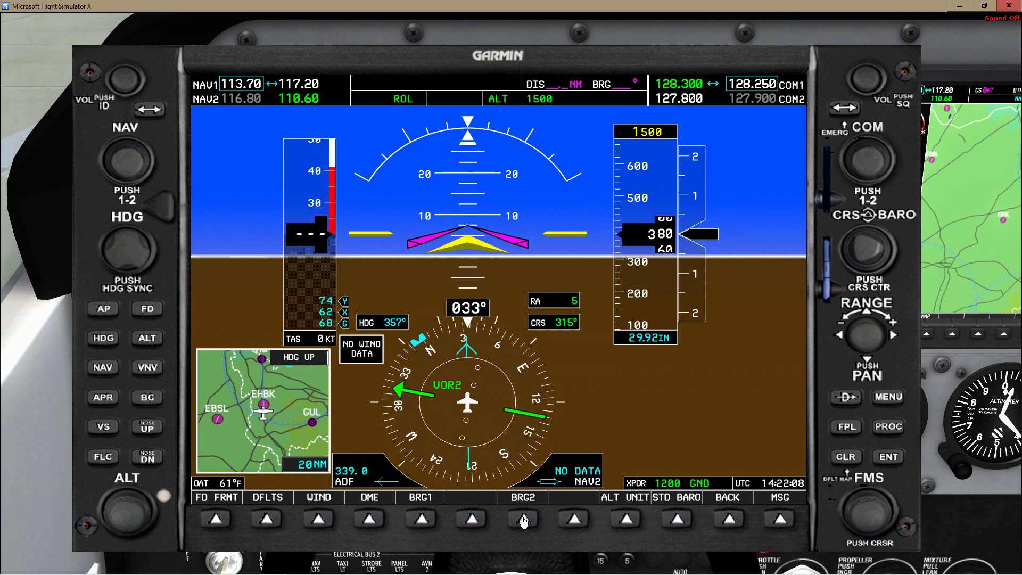
pyautogui.click(524, 520)
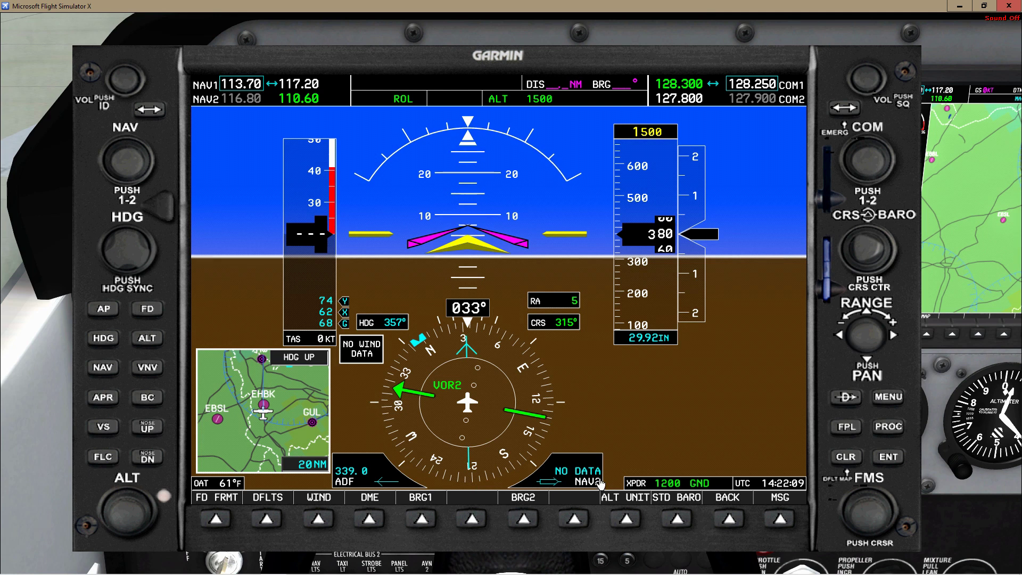
pyautogui.click(524, 521)
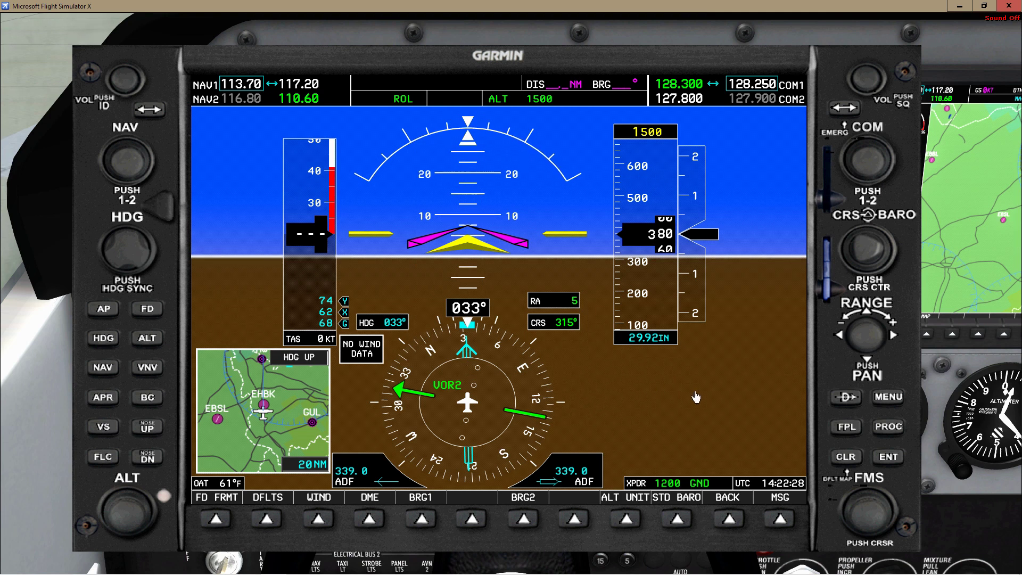
# Step: In the virtual cockpit, trim nose up, raise the flaps with F6, and look forward for takeoff
pyautogui.press('a')
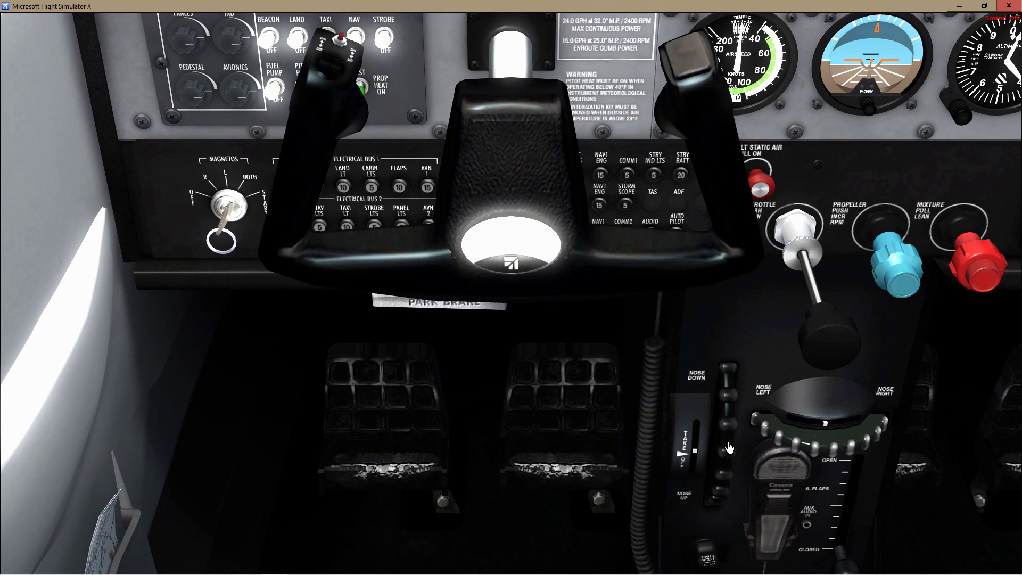
pyautogui.scroll(-4, 729, 448)
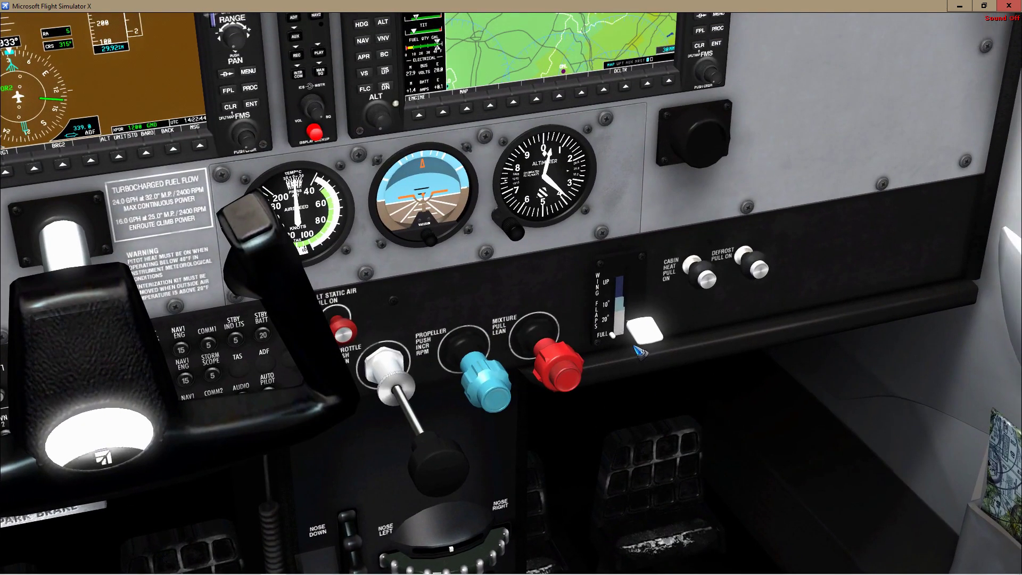
pyautogui.press('F6')
pyautogui.press('F6')
pyautogui.press('F6')
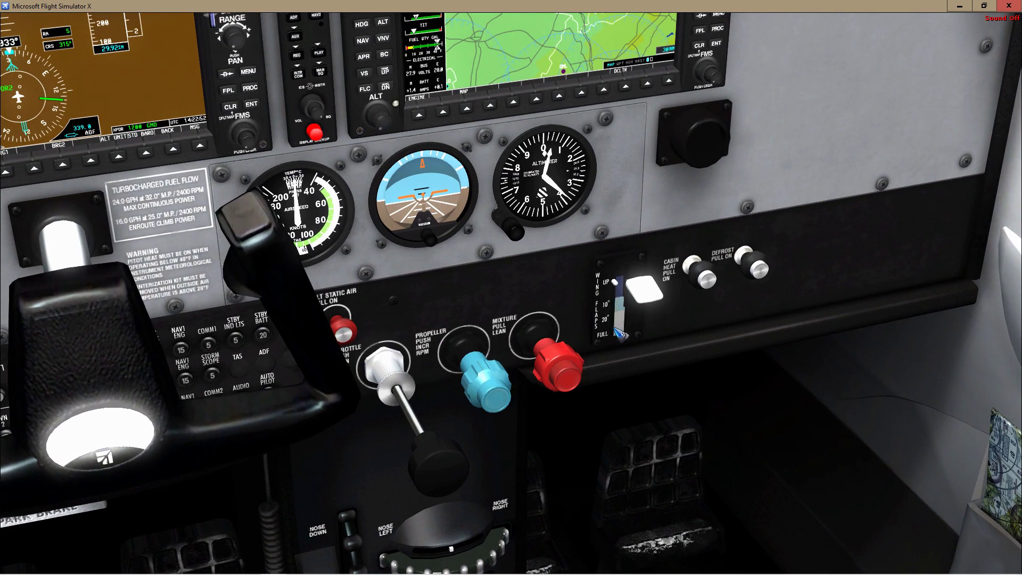
pyautogui.press('a')
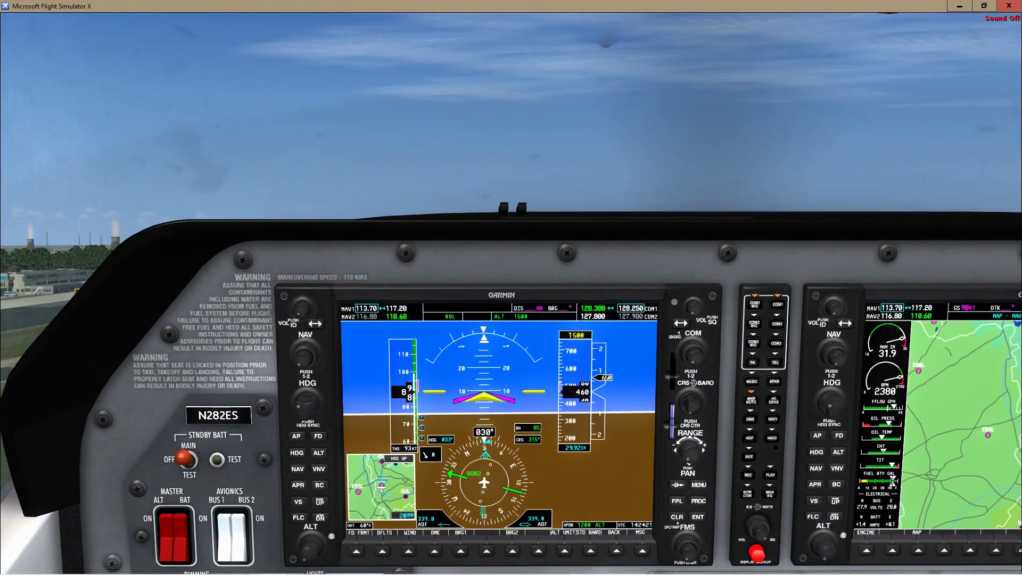
# Step: Engage the autopilot in heading mode on 033° toward 1500 ft and pop up the PFD
pyautogui.click(300, 441)
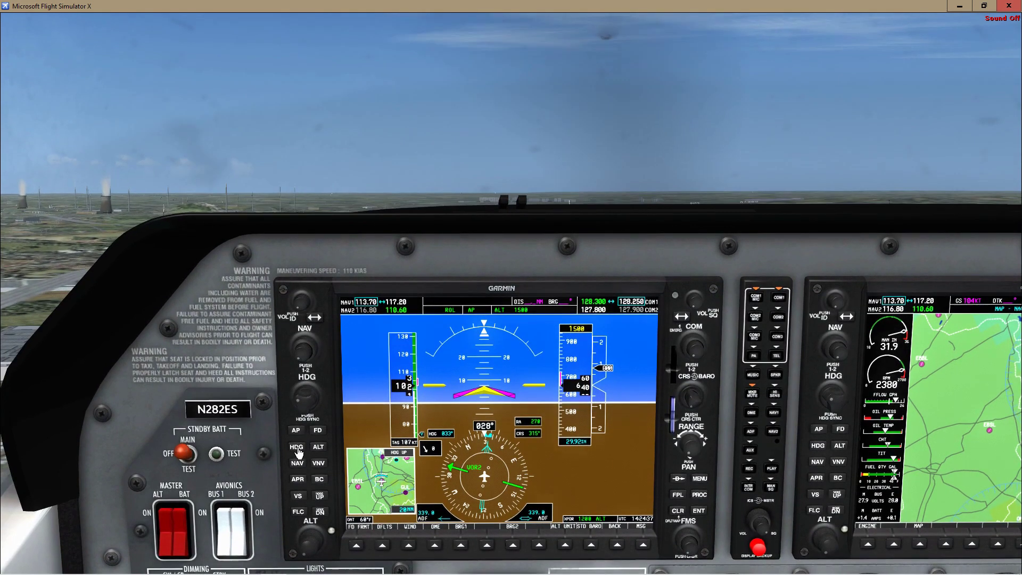
pyautogui.click(297, 448)
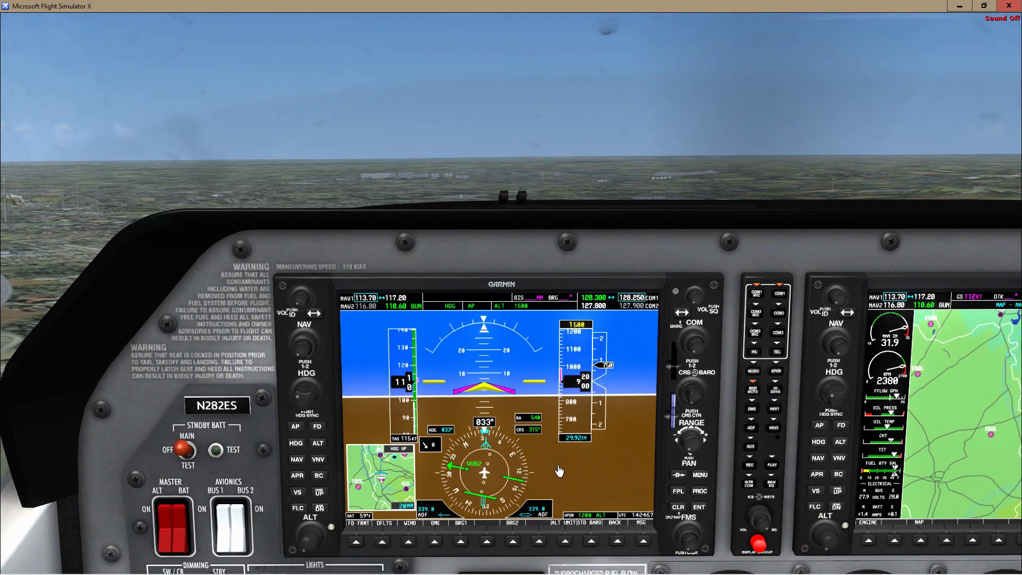
pyautogui.hotkey('shift', '2')
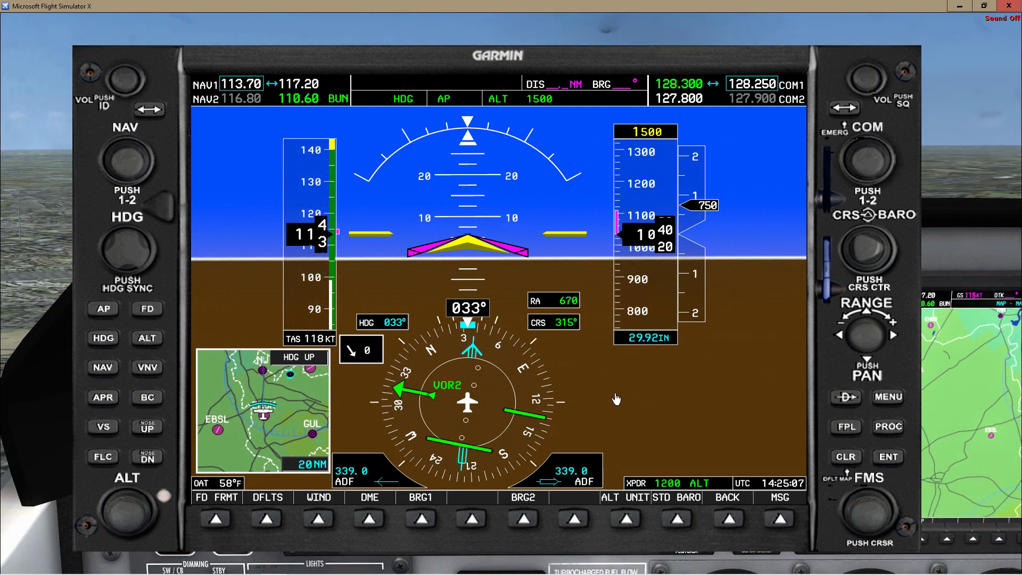
# Step: Zoom the FSTramp map in on the aircraft near Maastricht, then hide it again
pyautogui.hotkey('alt', 'Tab')
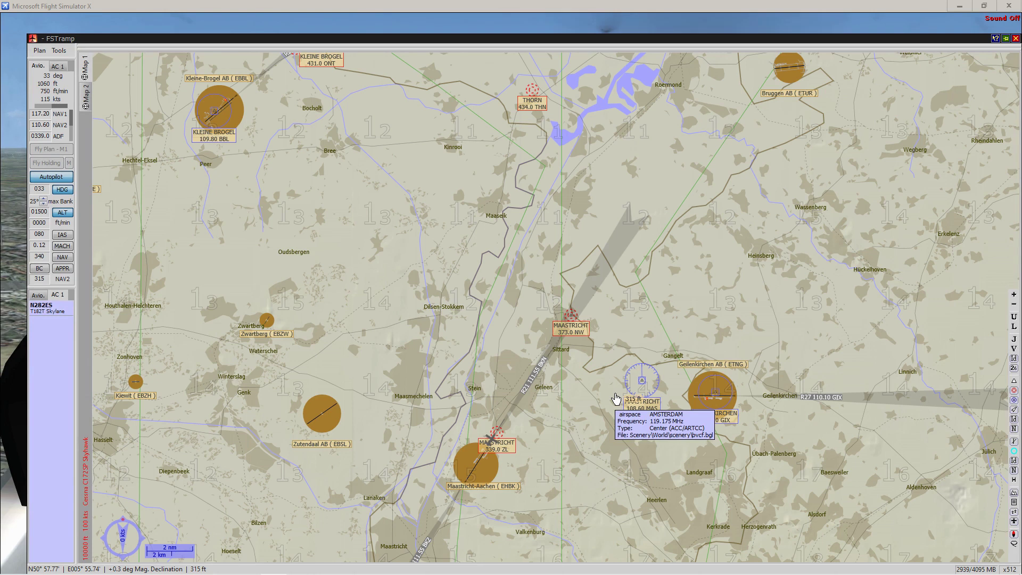
pyautogui.click(1013, 295)
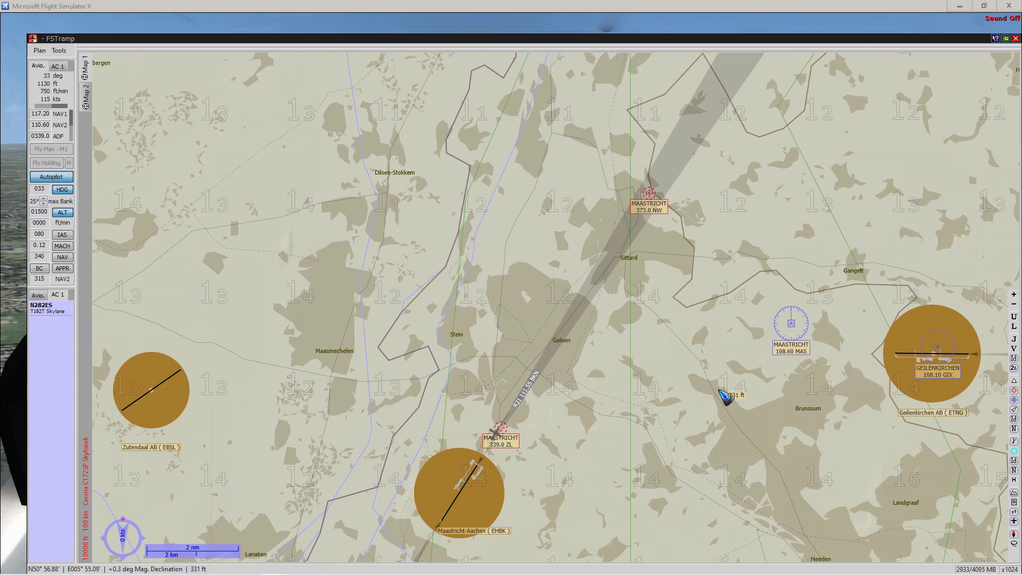
pyautogui.moveTo(720, 391)
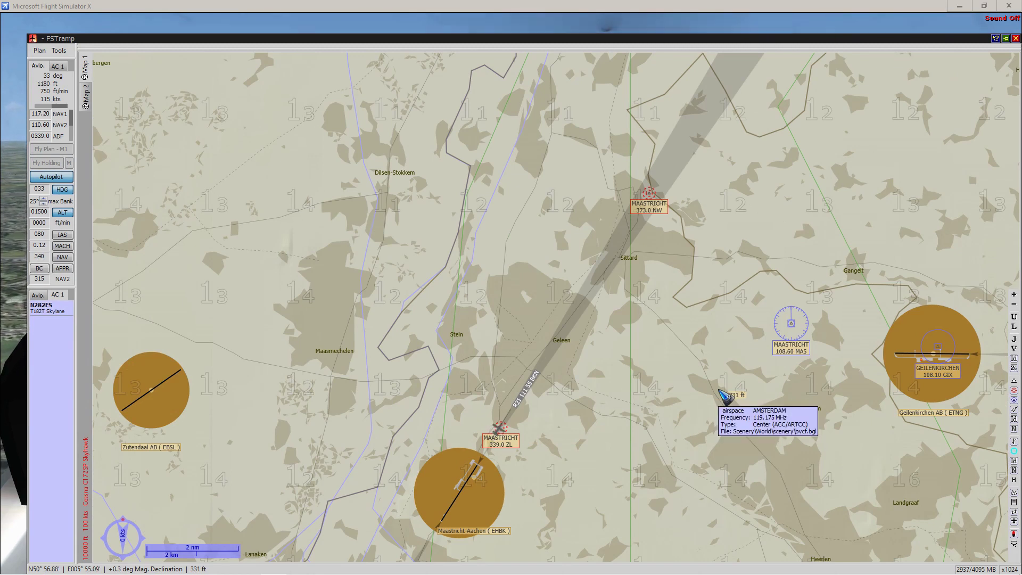
pyautogui.press('Escape')
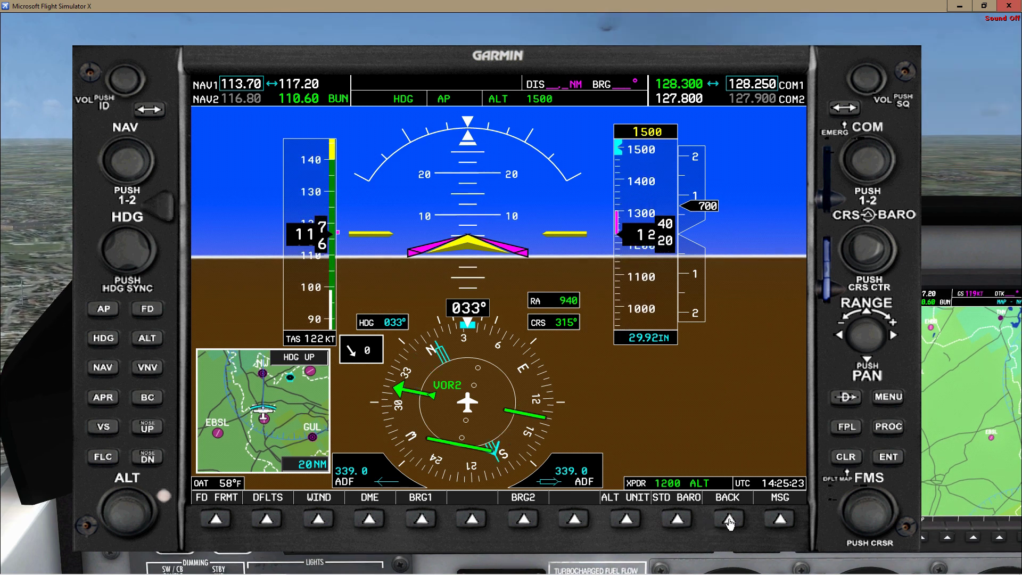
# Step: Transfer 434.0 to the active ADF frequency and close the ADF/DME window
pyautogui.click(713, 522)
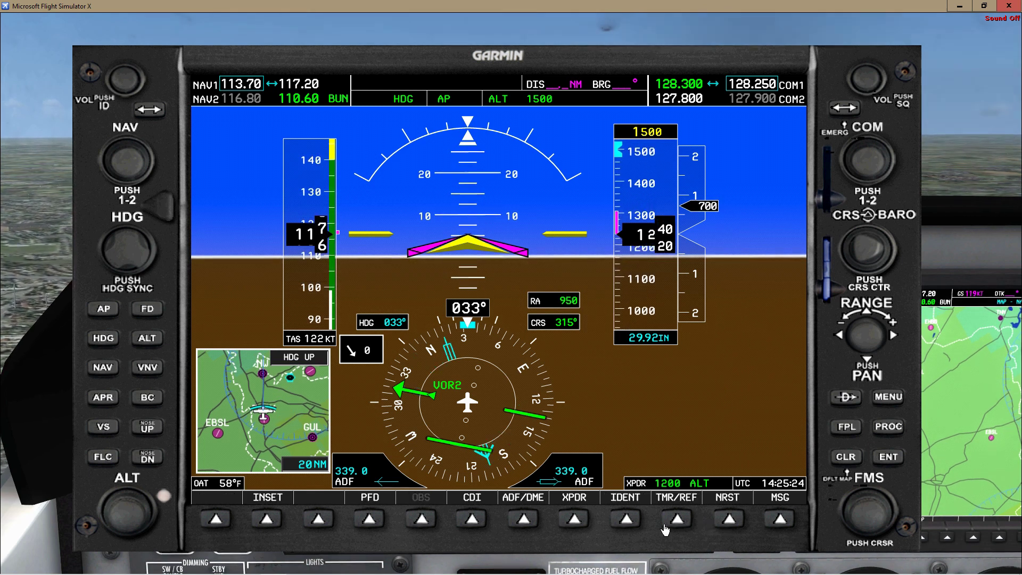
pyautogui.click(523, 520)
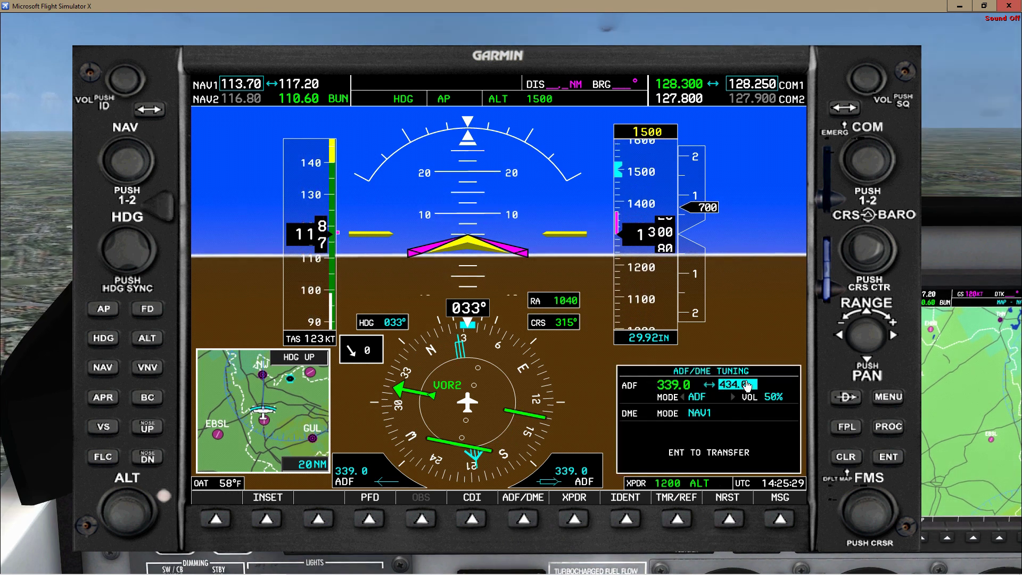
pyautogui.click(888, 458)
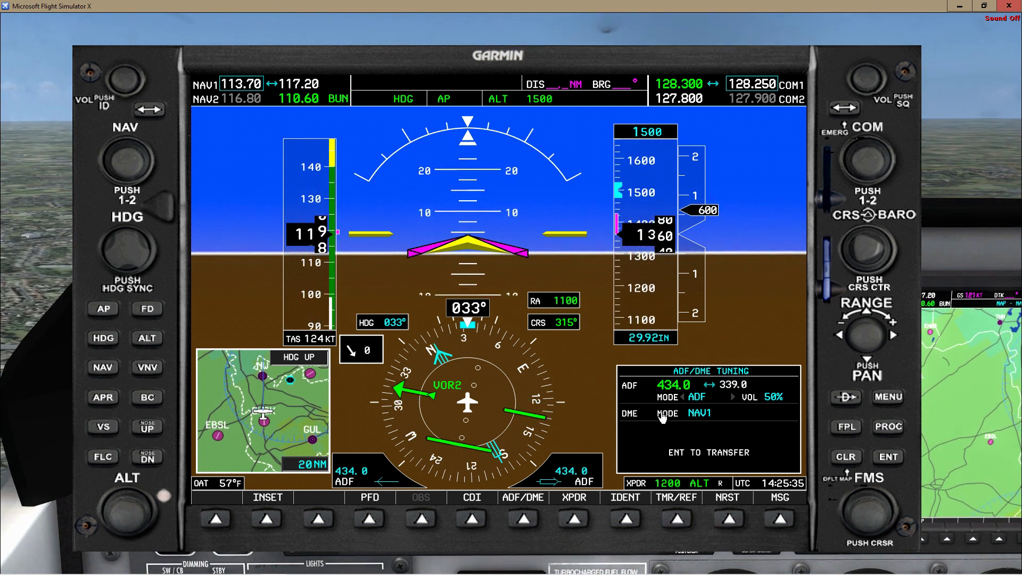
pyautogui.click(524, 520)
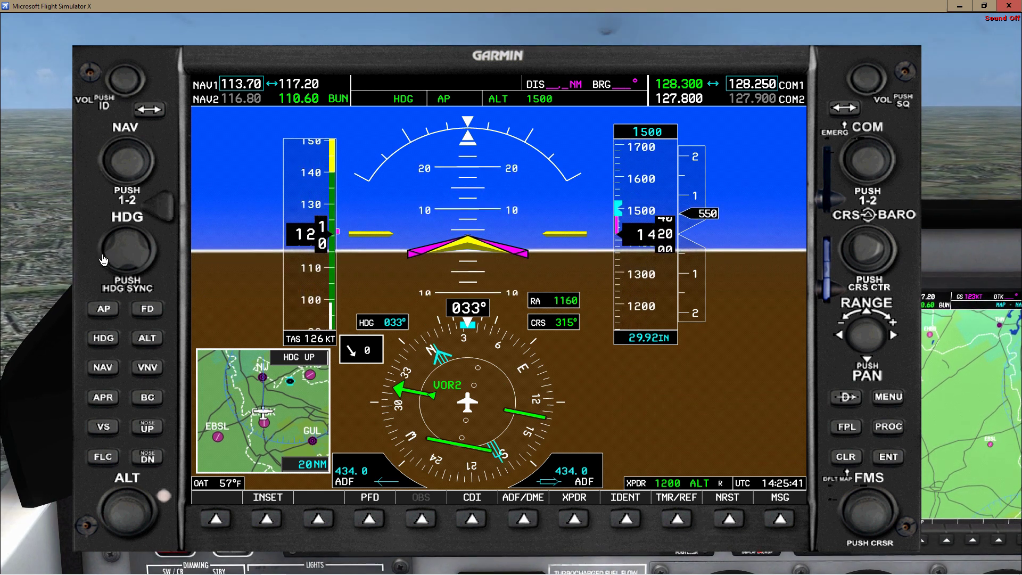
# Step: Lower the heading bug from 033° to 005° and return to the virtual cockpit view
pyautogui.scroll(-12, 104, 260)
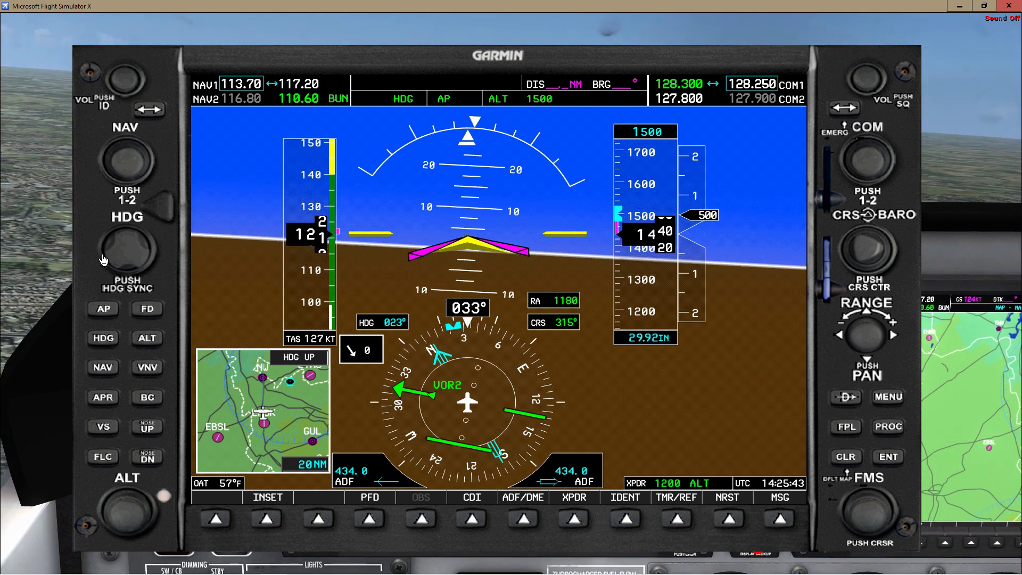
pyautogui.scroll(-16, 104, 260)
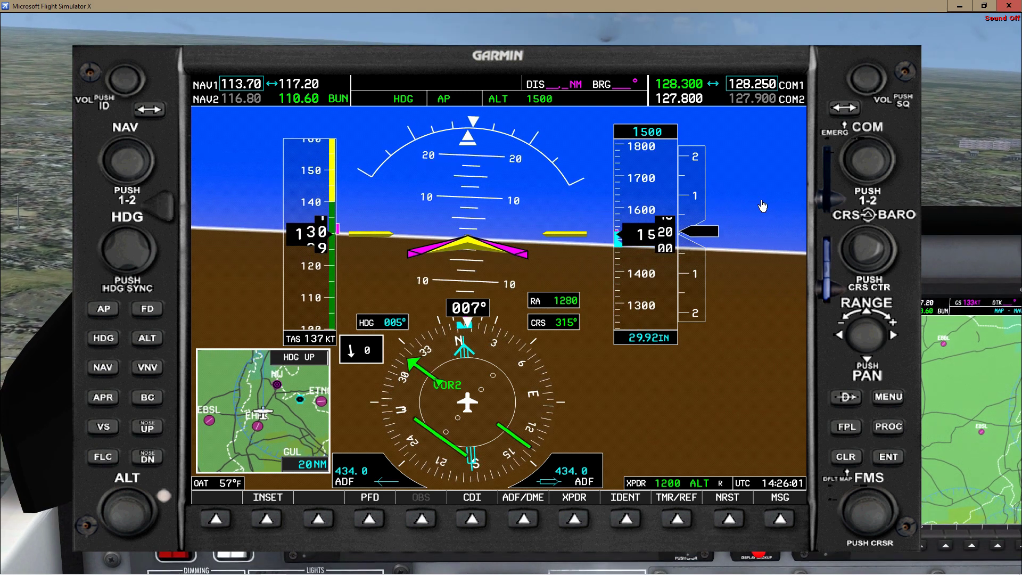
pyautogui.press('a')
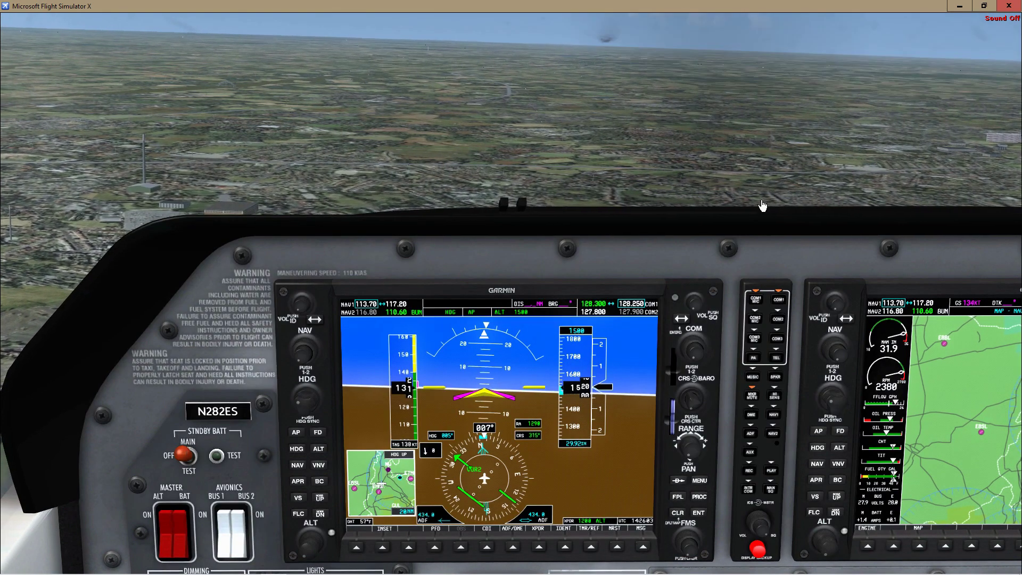
# Step: Zoom the FSTramp map out and pan north toward the Thorn NDB, then reopen the enlarged PFD
pyautogui.hotkey('alt', 'Tab')
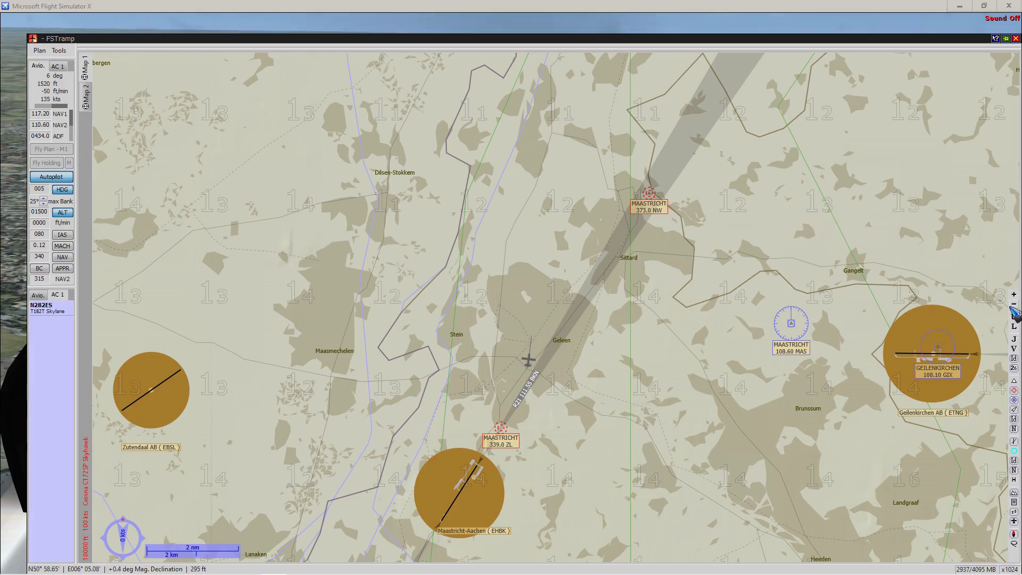
pyautogui.click(1014, 305)
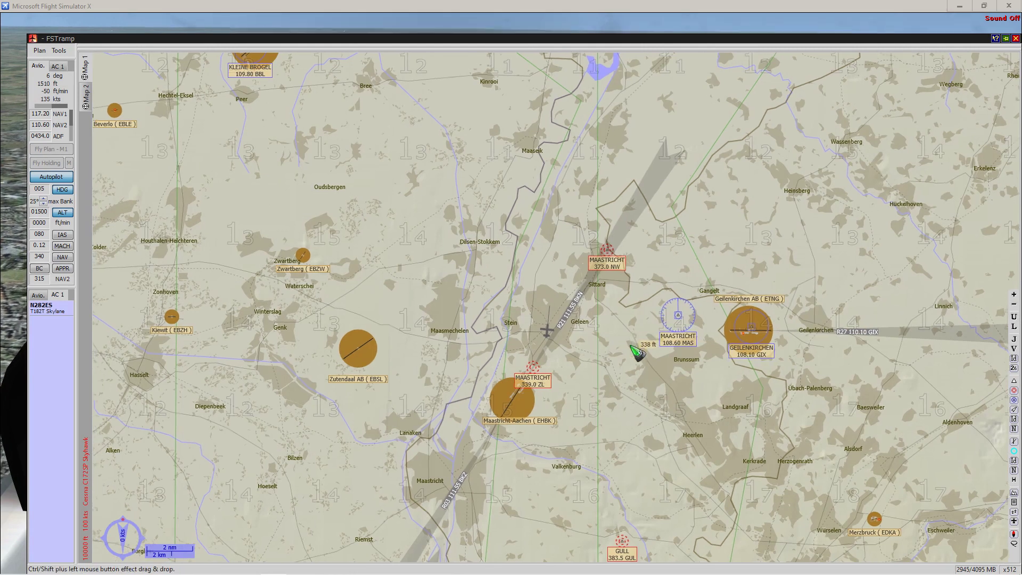
pyautogui.moveTo(631, 346); pyautogui.dragTo(615, 411)
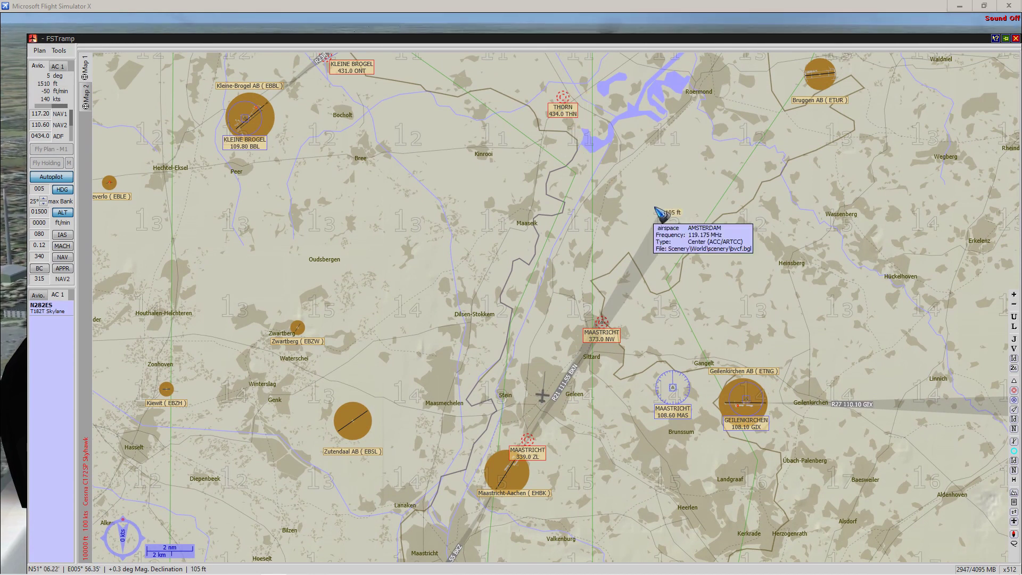
pyautogui.press('Escape')
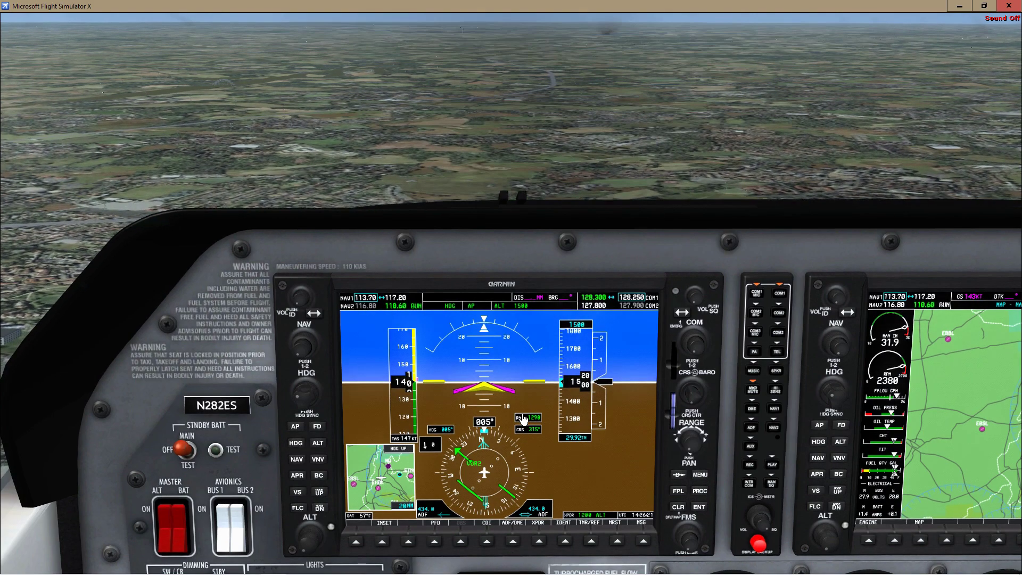
pyautogui.click(534, 465)
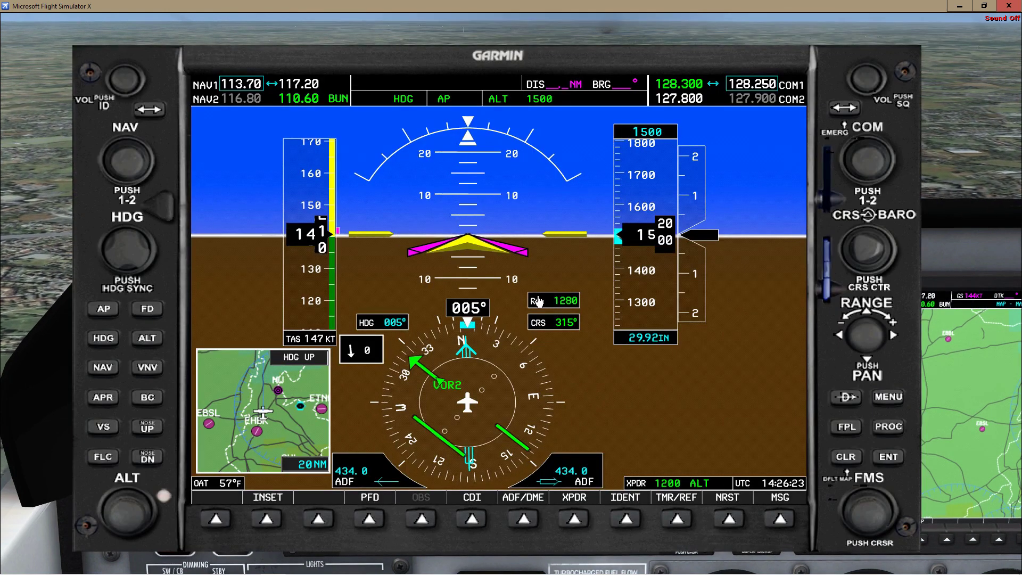